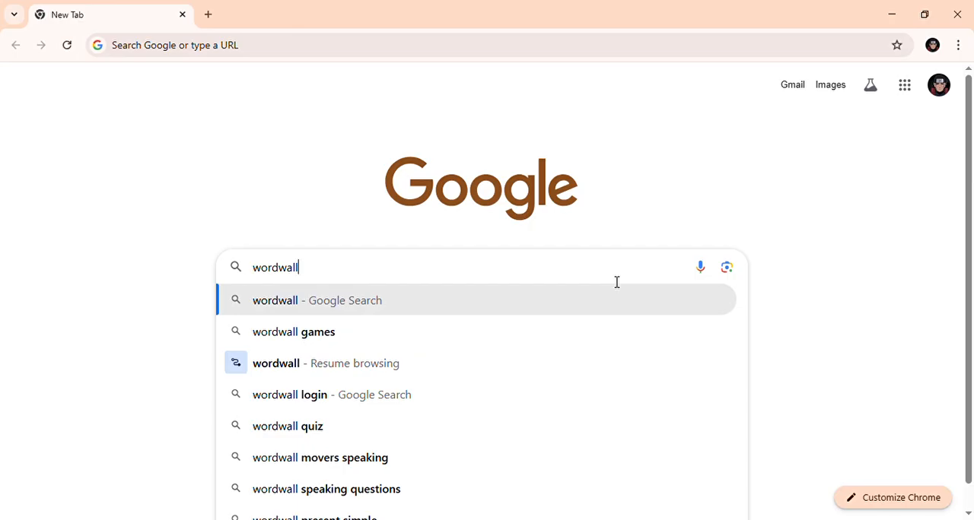
# - Search Google for "wordwall" and open the Wordwall website
pyautogui.press('BackSpace')
pyautogui.press('BackSpace')
pyautogui.press('BackSpace')
pyautogui.press('BackSpace')
pyautogui.press('BackSpace')
pyautogui.press('BackSpace')
pyautogui.press('BackSpace')
pyautogui.press('BackSpace')
pyautogui.write('wo')
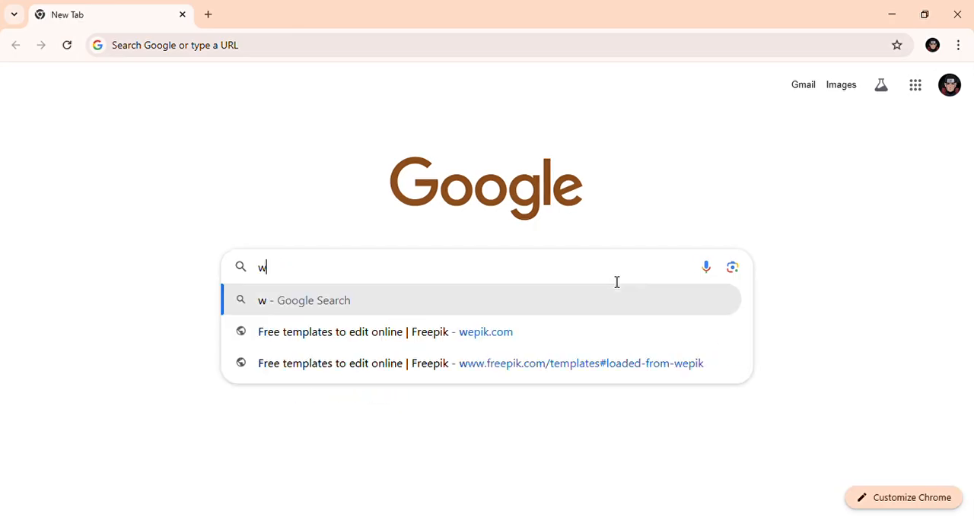
pyautogui.press('BackSpace')
pyautogui.press('BackSpace')
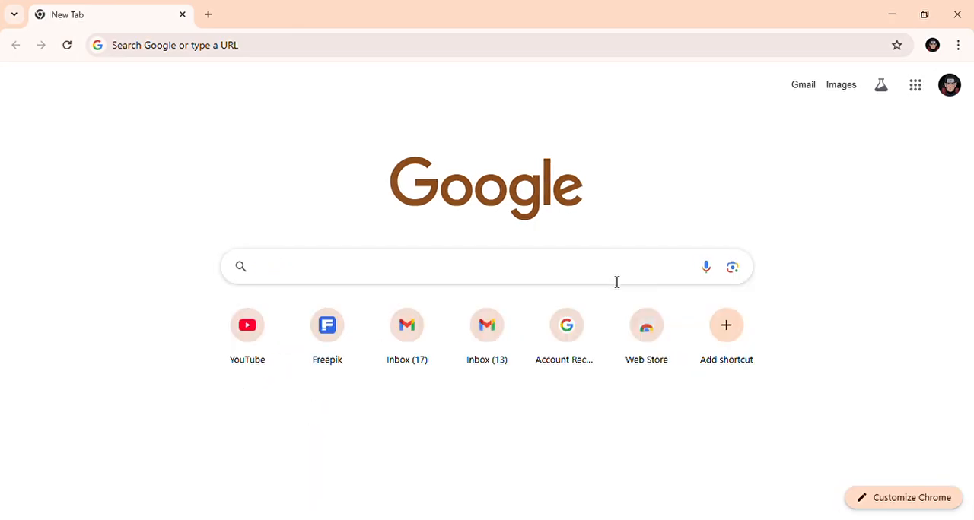
pyautogui.write('wordwall')
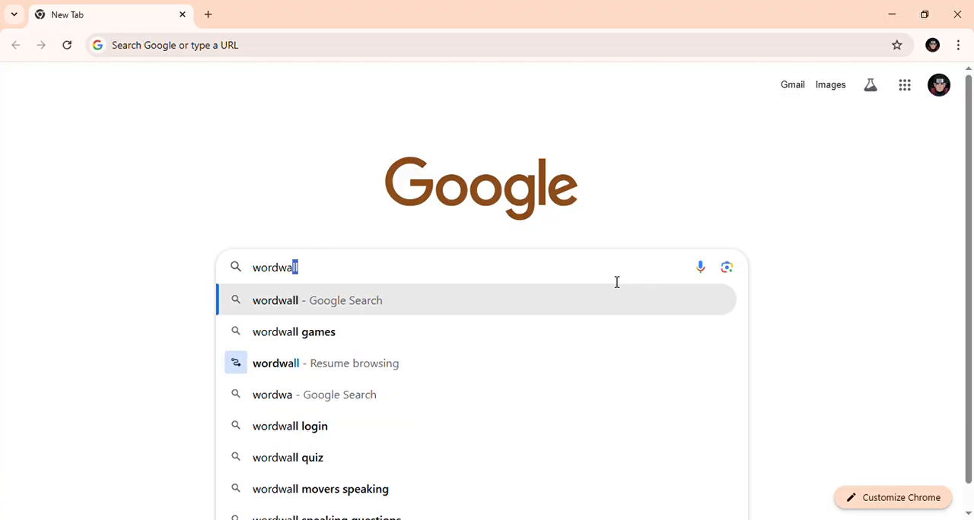
pyautogui.press('Return')
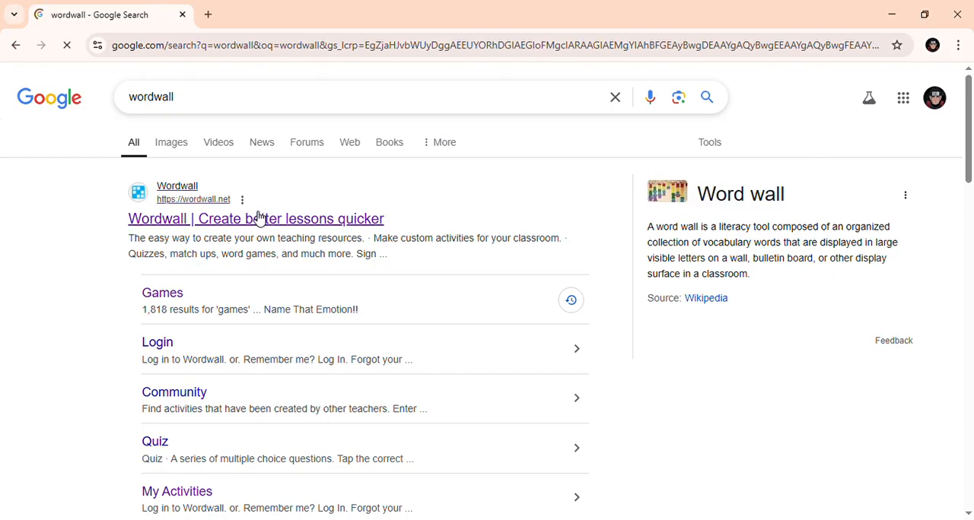
pyautogui.click(280, 227)
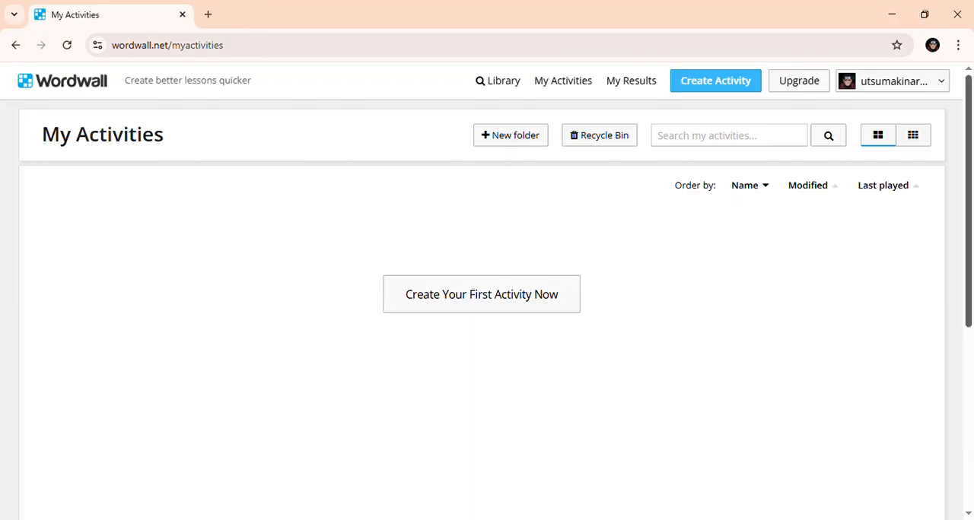
# - View the options in the account menu and close it again
pyautogui.click(851, 89)
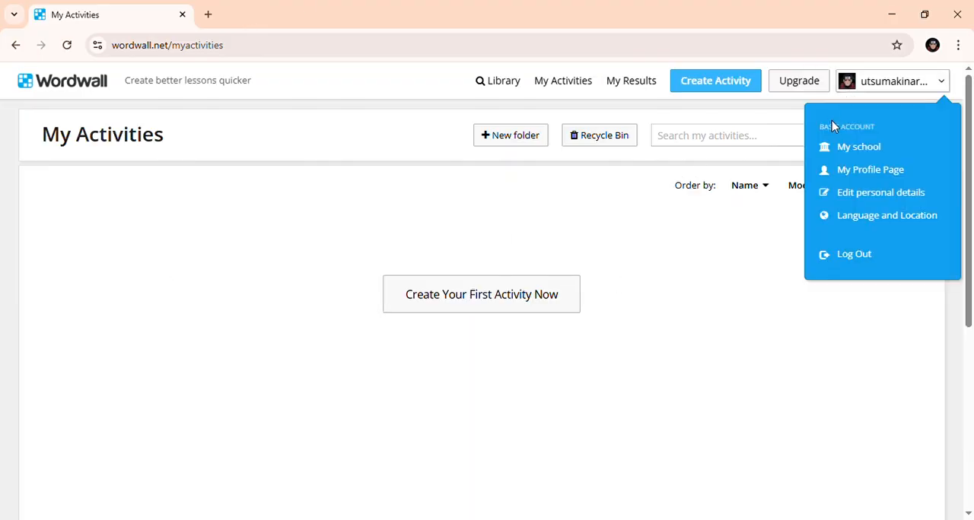
pyautogui.click(752, 312)
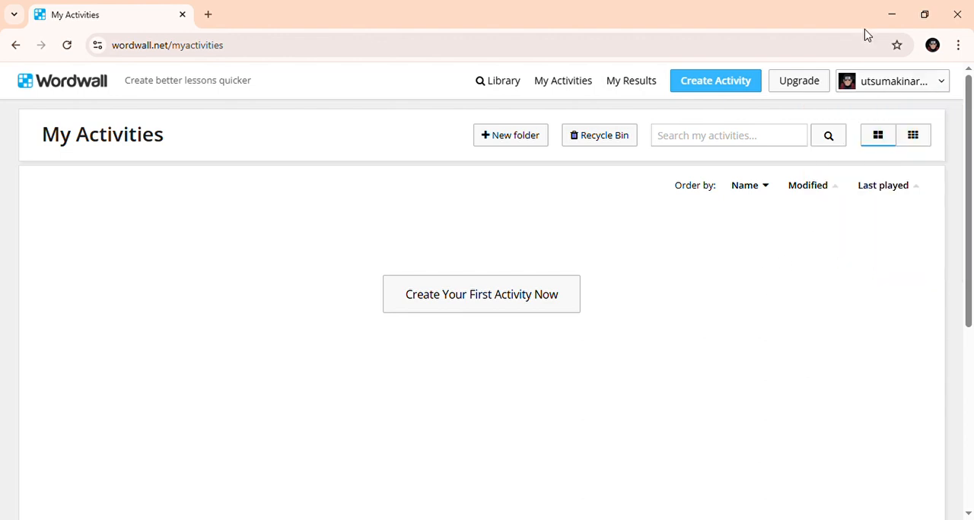
pyautogui.click(896, 89)
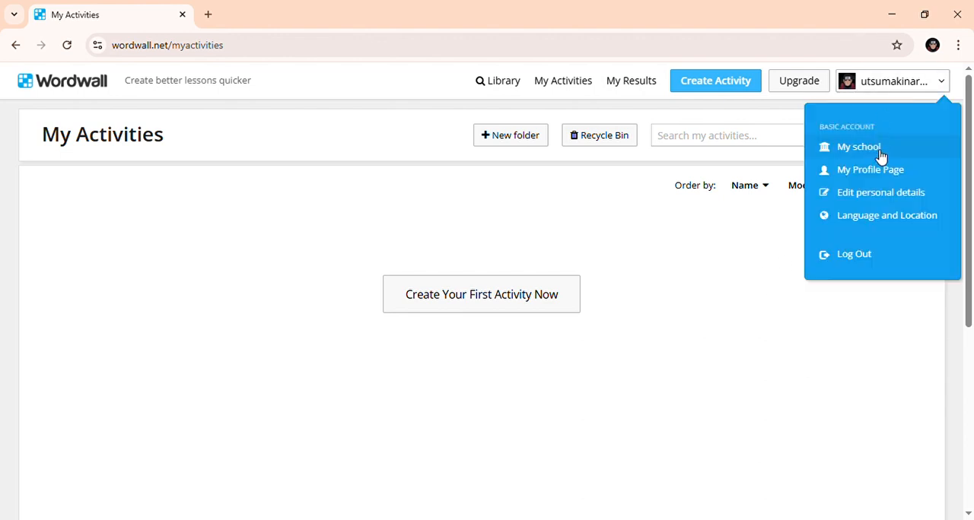
pyautogui.click(842, 352)
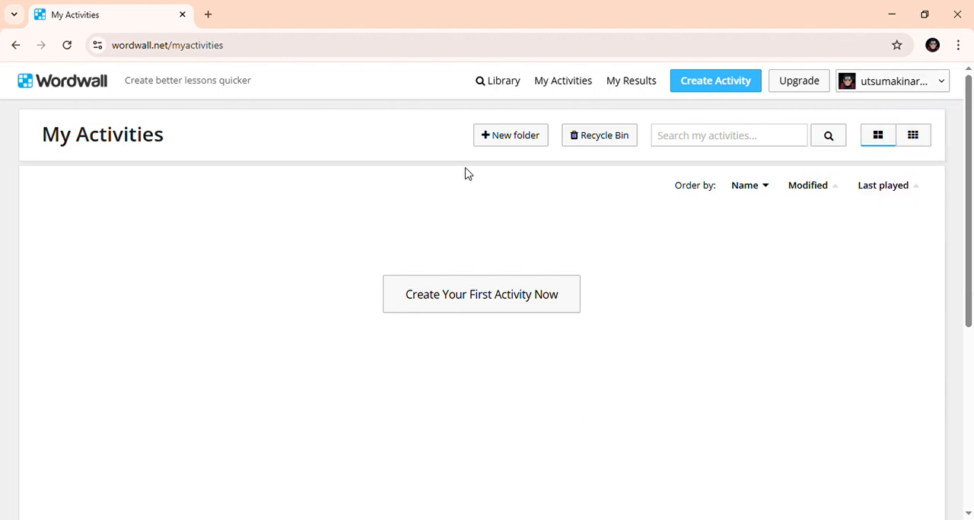
# - Start creating an activity and look through the available free and Pro templates
pyautogui.click(725, 93)
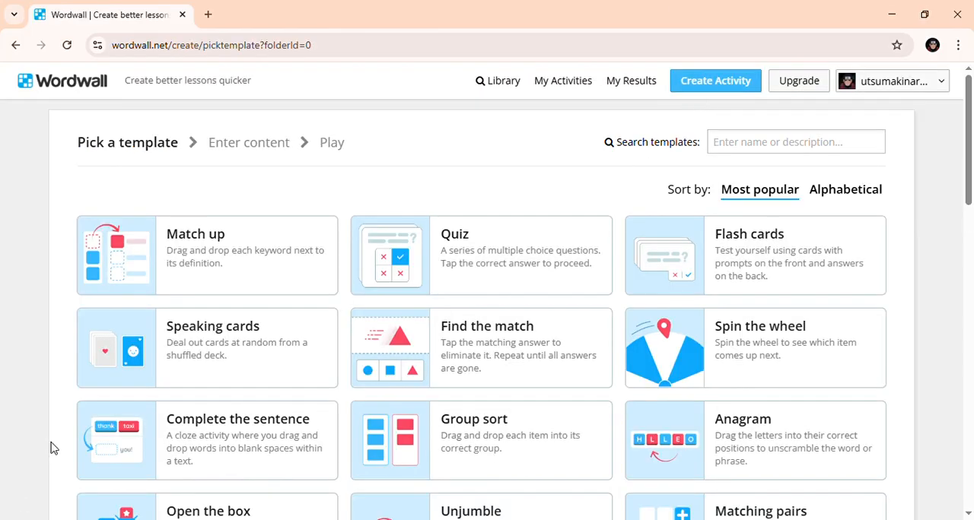
pyautogui.scroll(-2, 556, 270)
pyautogui.scroll(-3, 556, 342)
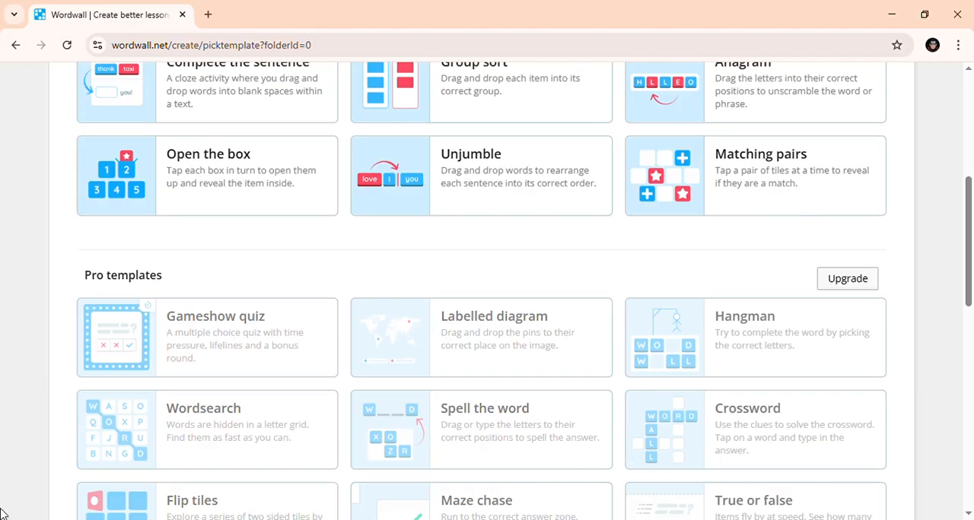
pyautogui.scroll(3, 276, 334)
pyautogui.scroll(-3, 282, 323)
pyautogui.scroll(-10, 337, 304)
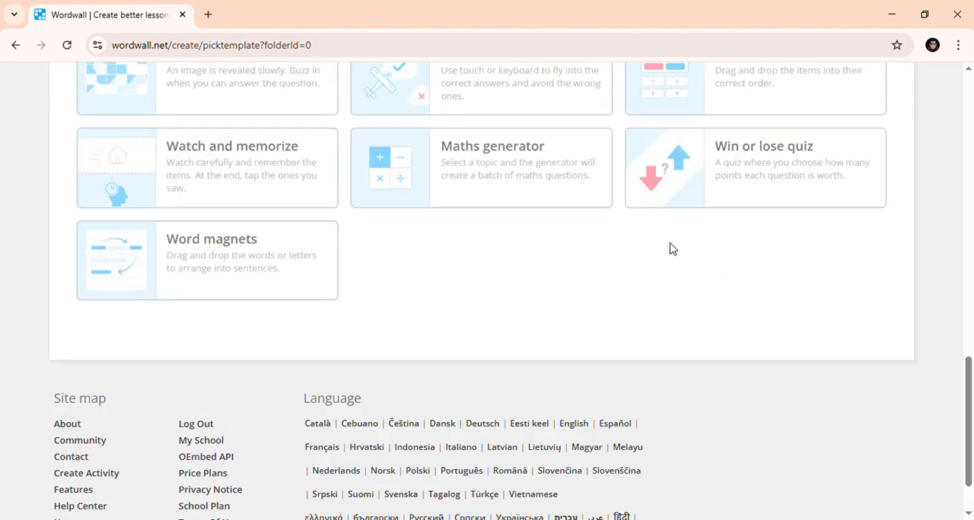
pyautogui.scroll(10, 662, 240)
pyautogui.scroll(5, 576, 127)
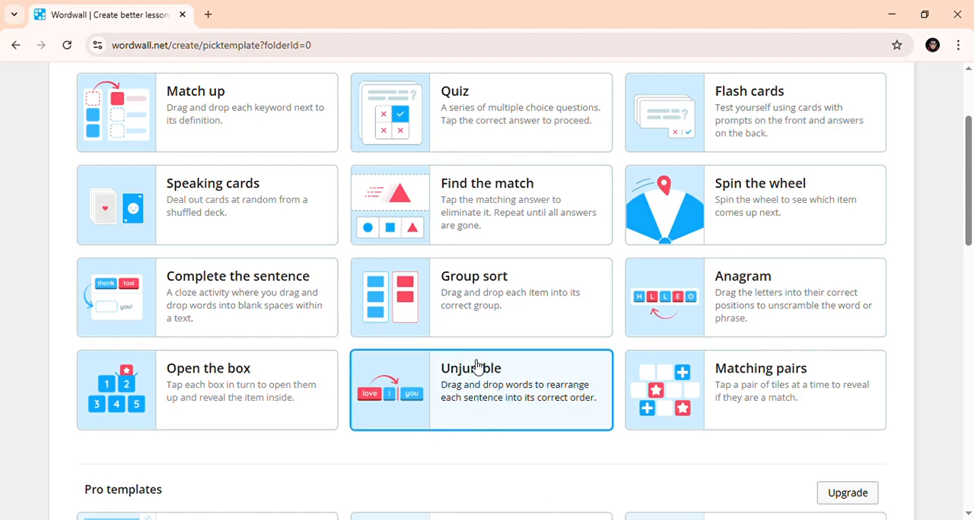
# - Open the Unjumble template and inspect its content form, including the Activity Title field
pyautogui.click(404, 383)
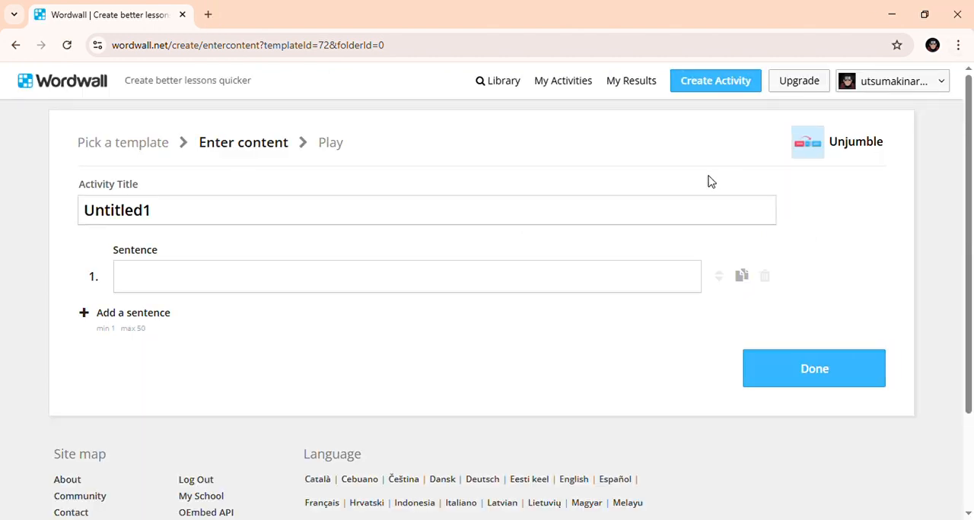
pyautogui.click(155, 210)
pyautogui.doubleClick(155, 209)
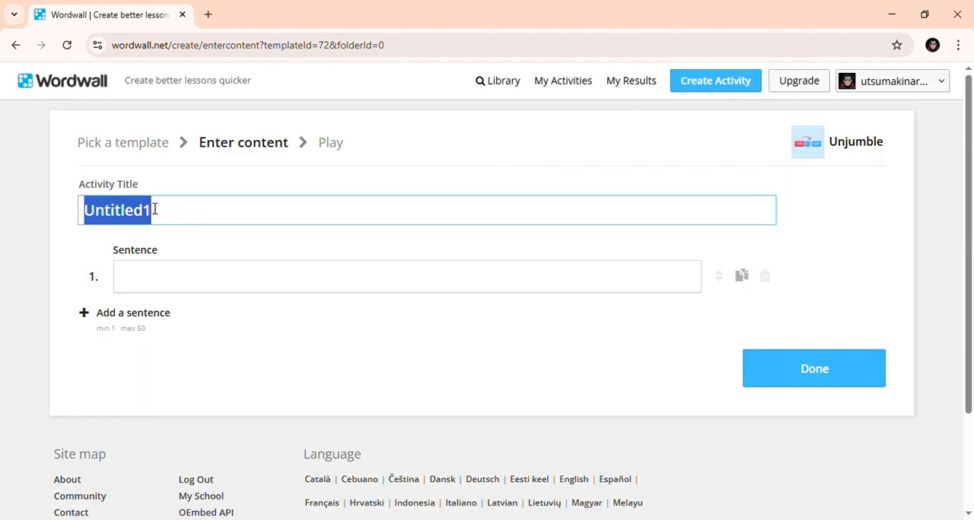
pyautogui.click(727, 161)
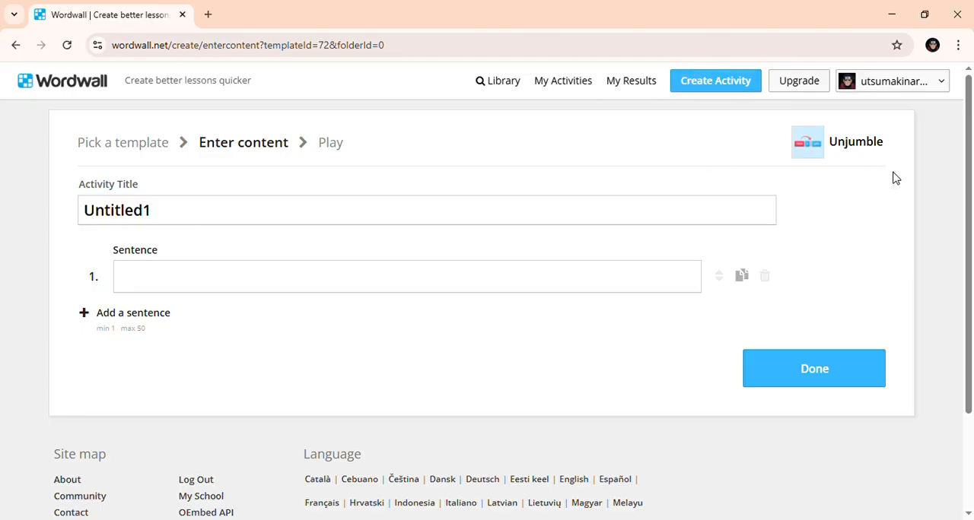
pyautogui.click(444, 218)
pyautogui.doubleClick(444, 219)
# - Open the My Results page and look over its contents
pyautogui.click(631, 82)
pyautogui.scroll(-2, 204, 261)
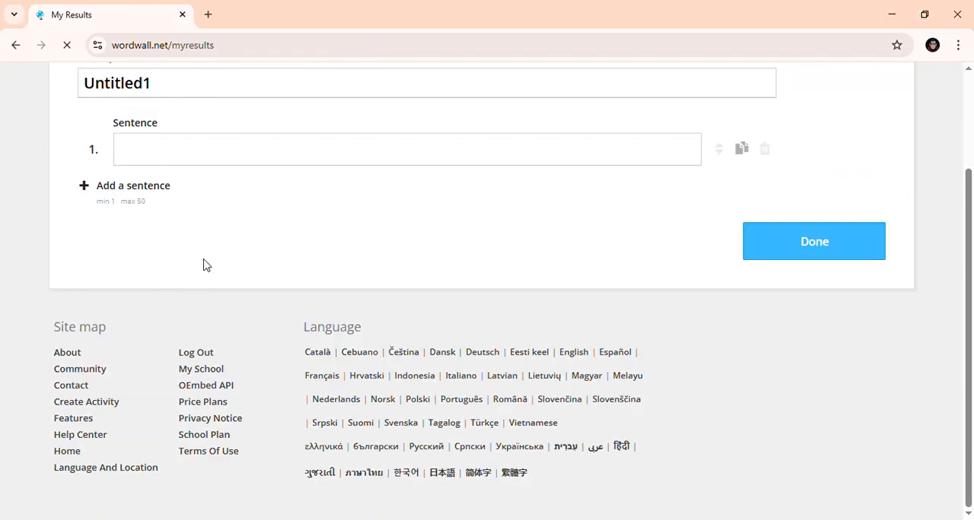
pyautogui.scroll(-5, 334, 303)
pyautogui.scroll(5, 337, 293)
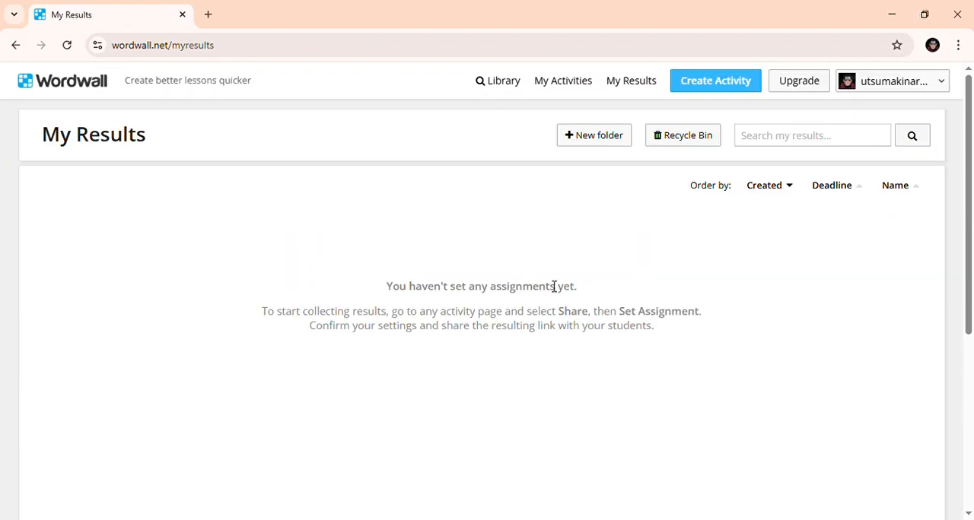
# - Create a new activity using the Unjumble template
pyautogui.click(704, 93)
pyautogui.scroll(-2, 434, 349)
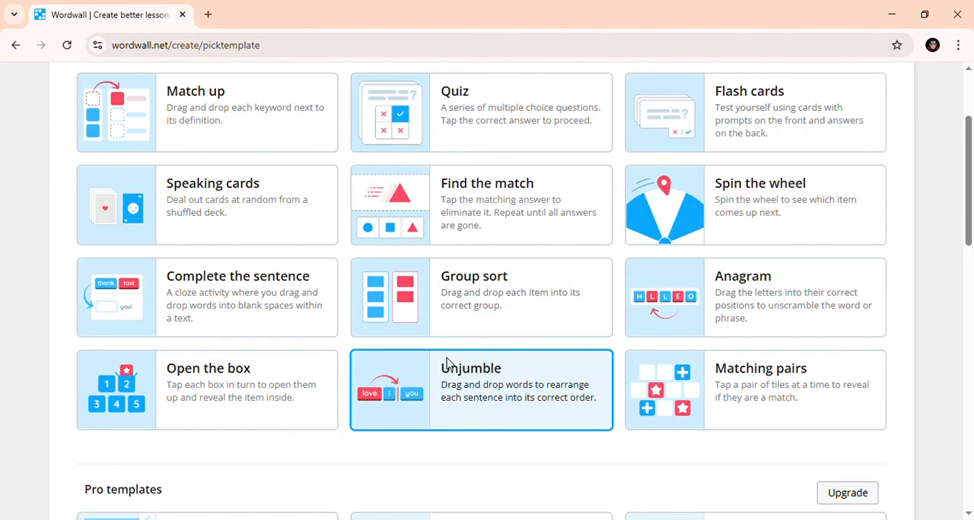
pyautogui.click(450, 371)
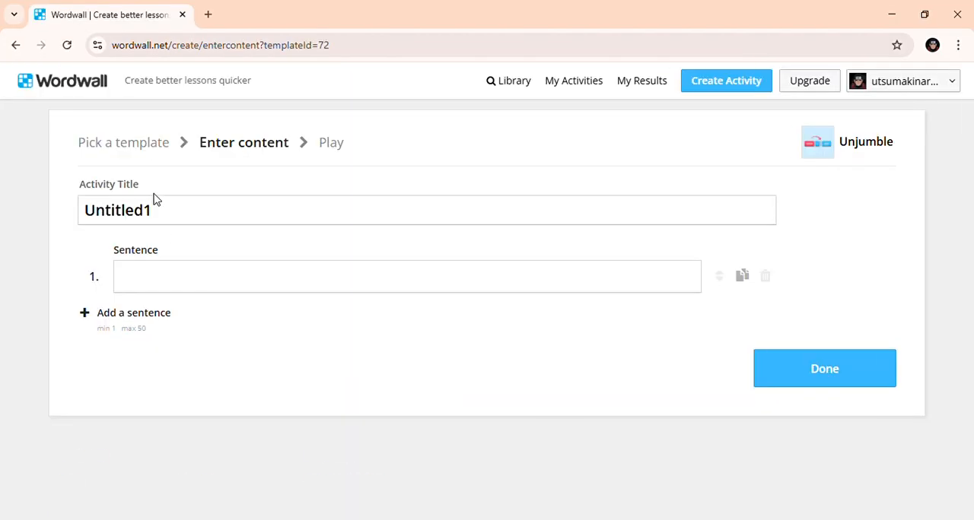
# - Set the activity title to "Sample Test"
pyautogui.click(187, 222)
pyautogui.hotkey('ctrl', 'a')
pyautogui.press('BackSpace')
pyautogui.write('D')
pyautogui.write('ample ')
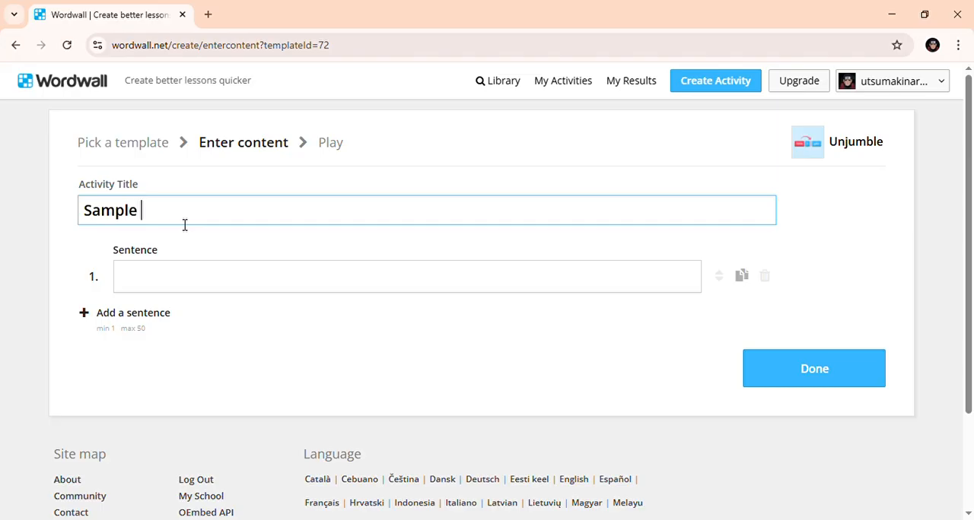
pyautogui.write('Test')
# - Add eight more blank sentence rows to the Unjumble activity
pyautogui.scroll(-2, 297, 210)
pyautogui.scroll(1, 229, 141)
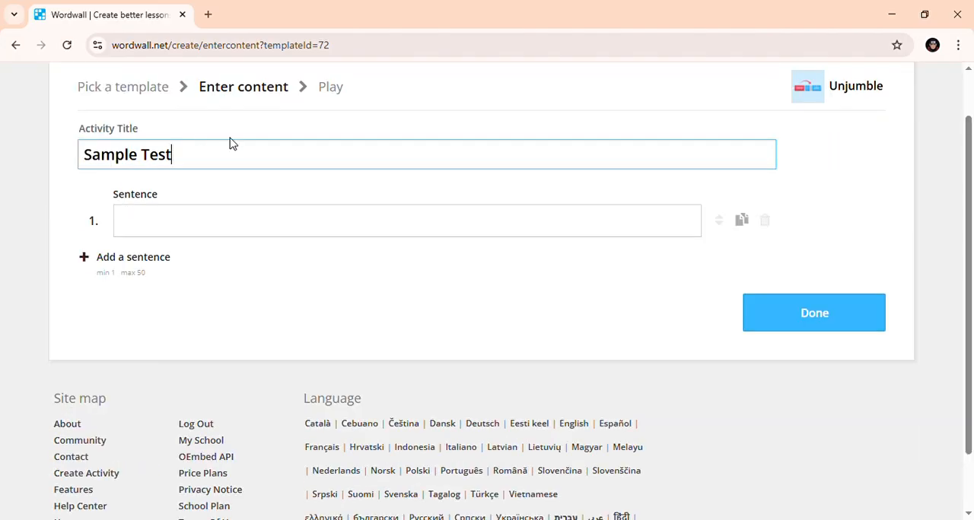
pyautogui.click(237, 238)
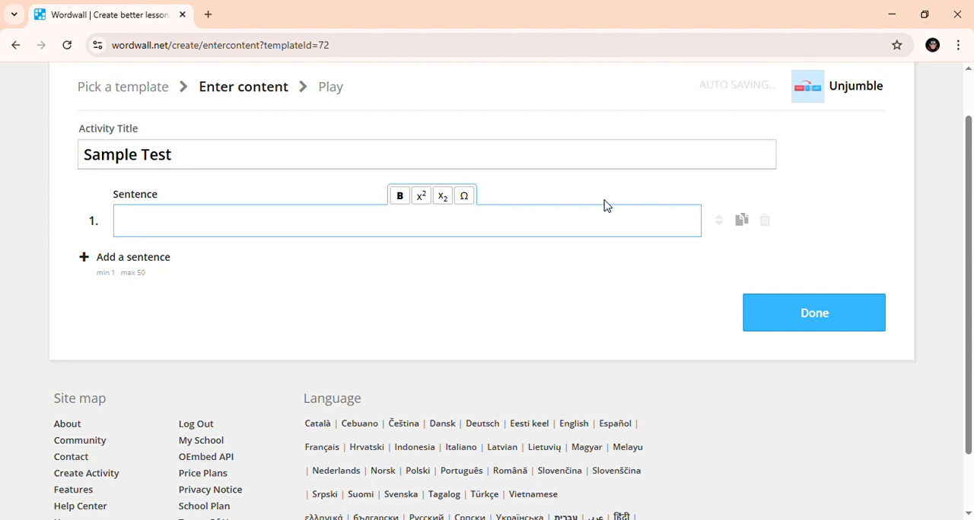
pyautogui.click(216, 288)
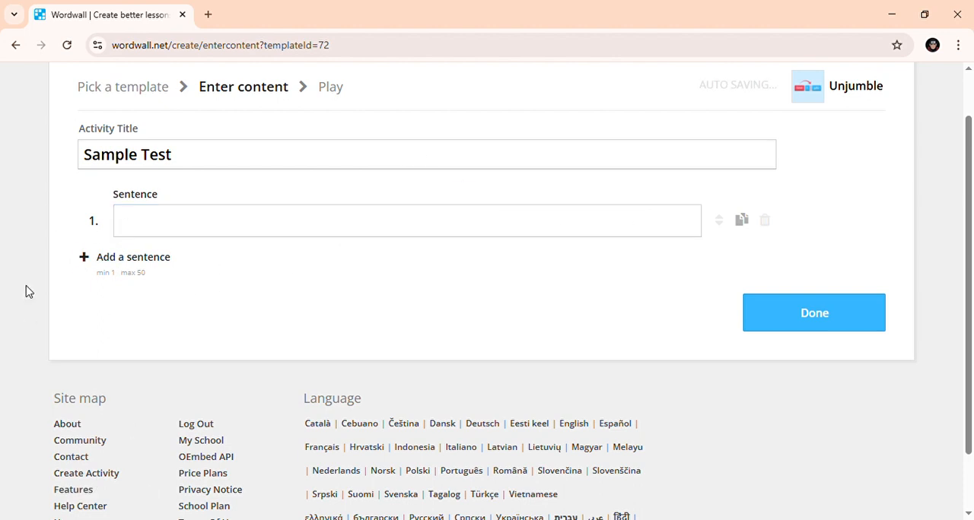
pyautogui.click(141, 256)
pyautogui.click(137, 298)
pyautogui.click(137, 338)
pyautogui.click(142, 377)
pyautogui.click(140, 415)
pyautogui.click(140, 447)
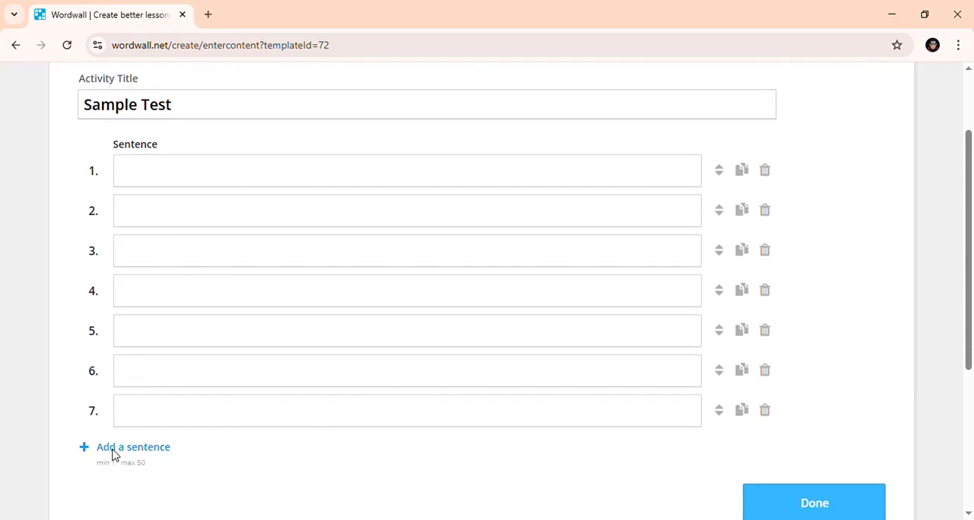
pyautogui.click(115, 450)
pyautogui.click(119, 450)
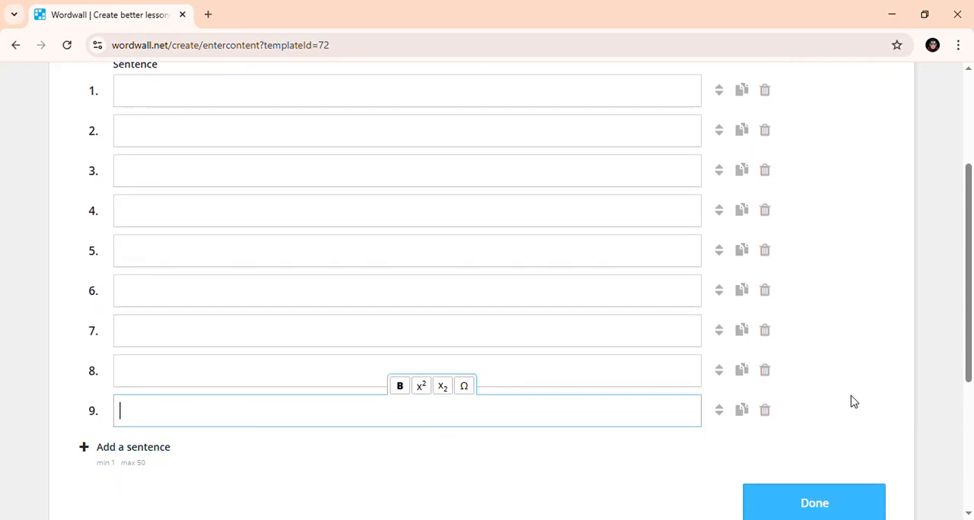
# - Delete the last three blank sentence rows, leaving six
pyautogui.click(764, 409)
pyautogui.click(764, 370)
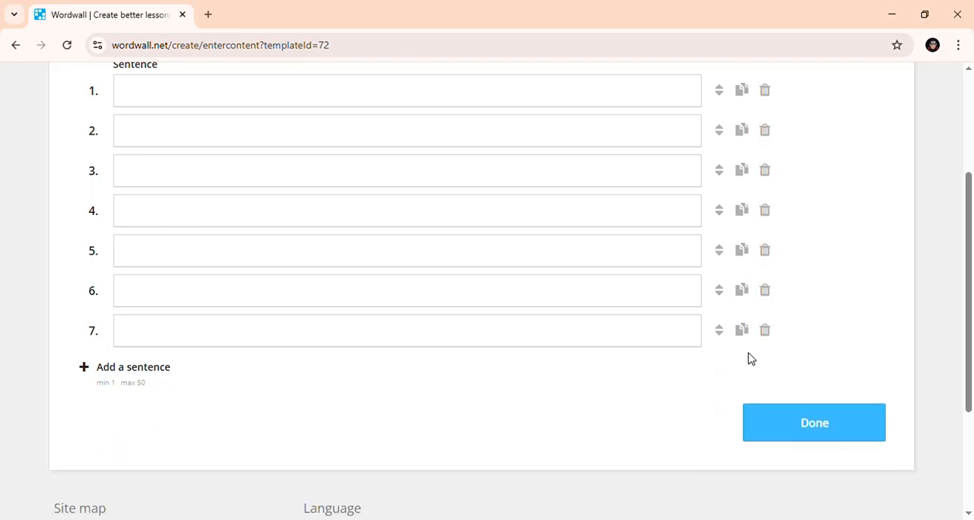
pyautogui.click(765, 330)
# - Enter "We can play football." as the first sentence
pyautogui.scroll(3, 130, 175)
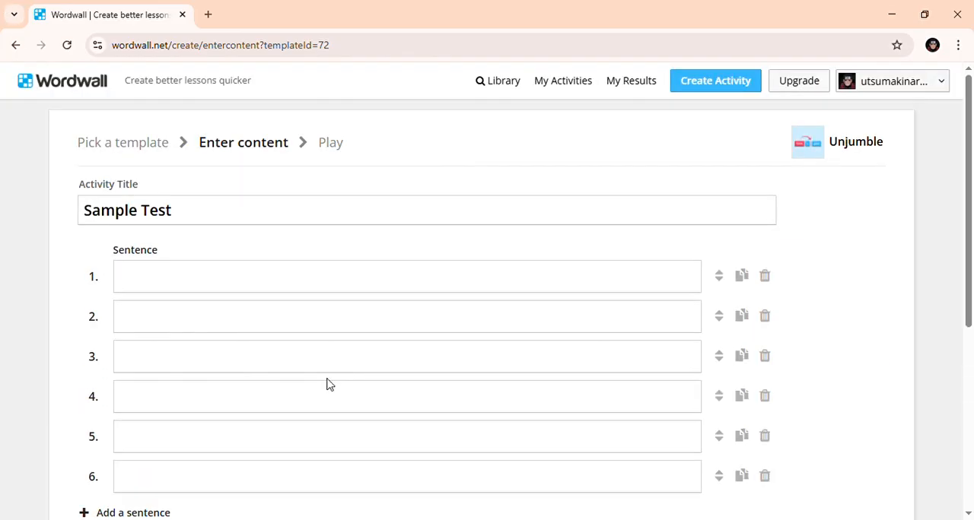
pyautogui.click(360, 292)
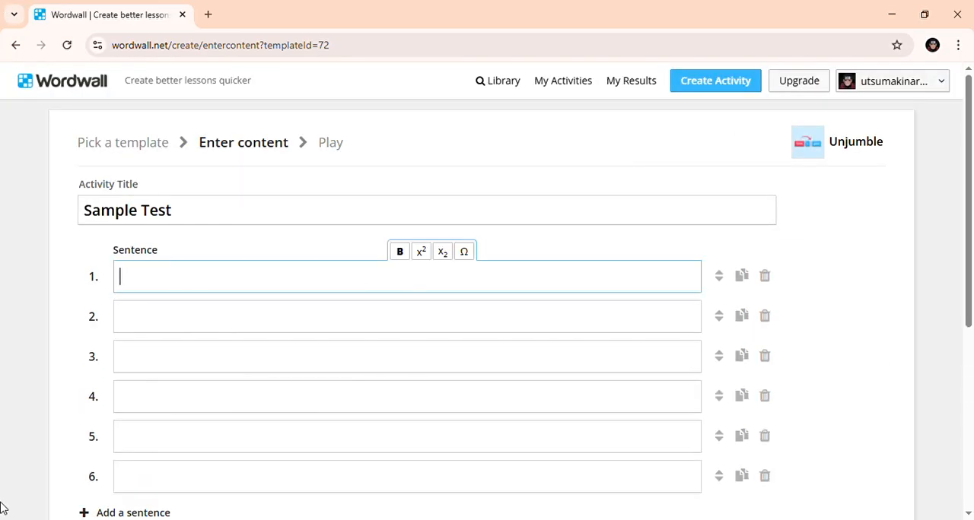
pyautogui.write('We can ')
pyautogui.write('pp')
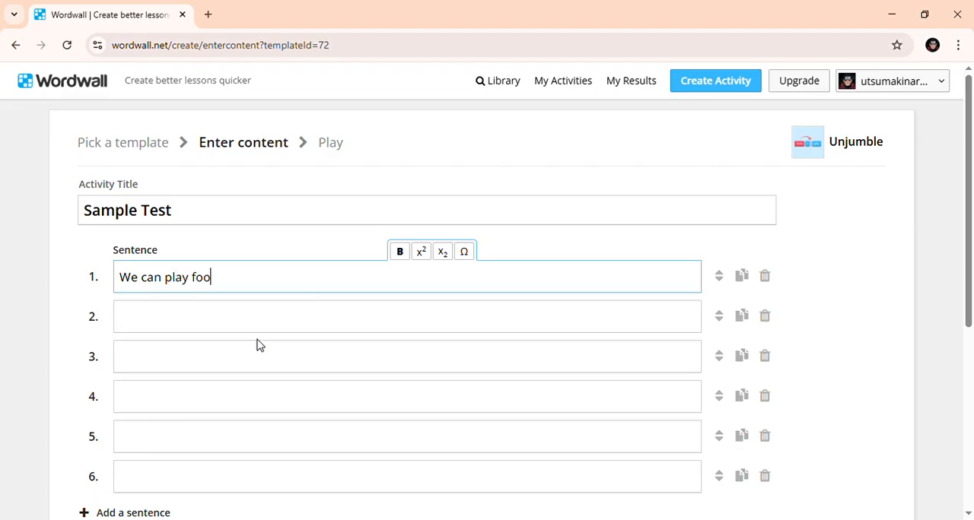
pyautogui.press('BackSpace')
pyautogui.press('BackSpace')
pyautogui.write('ball')
pyautogui.press('Tab')
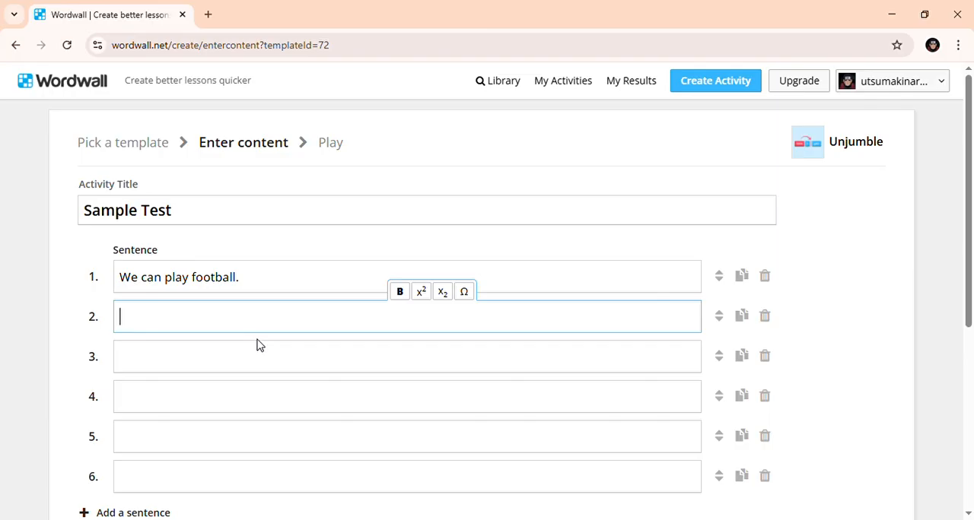
# - Enter "Can you play basketball?" as the second sentence
pyautogui.write('Can you play ')
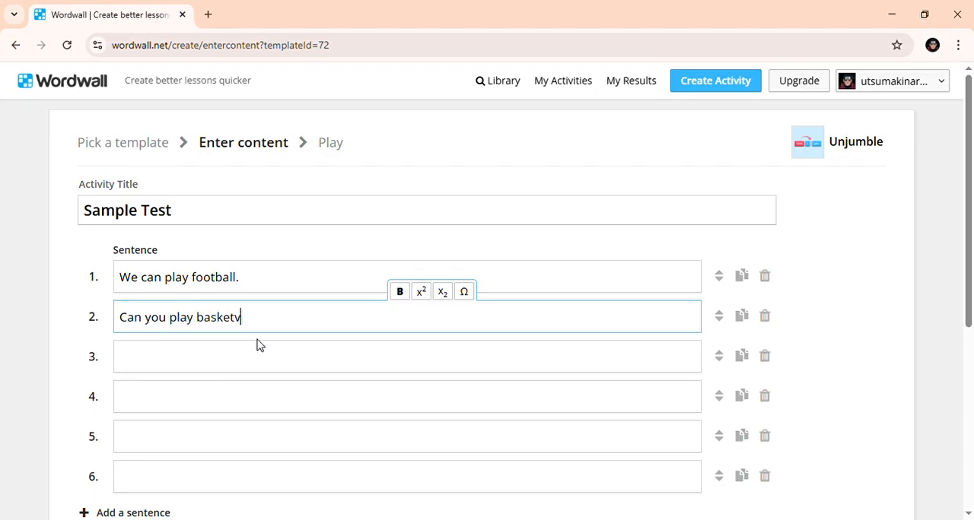
pyautogui.write('basketball?')
pyautogui.click(258, 345)
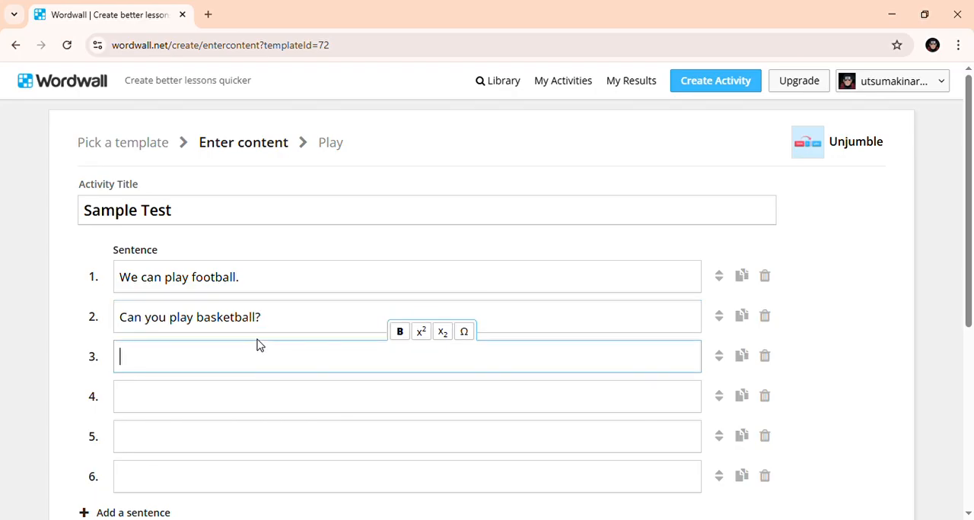
# - Enter "You can hide." as the third sentence
pyautogui.write('You can ')
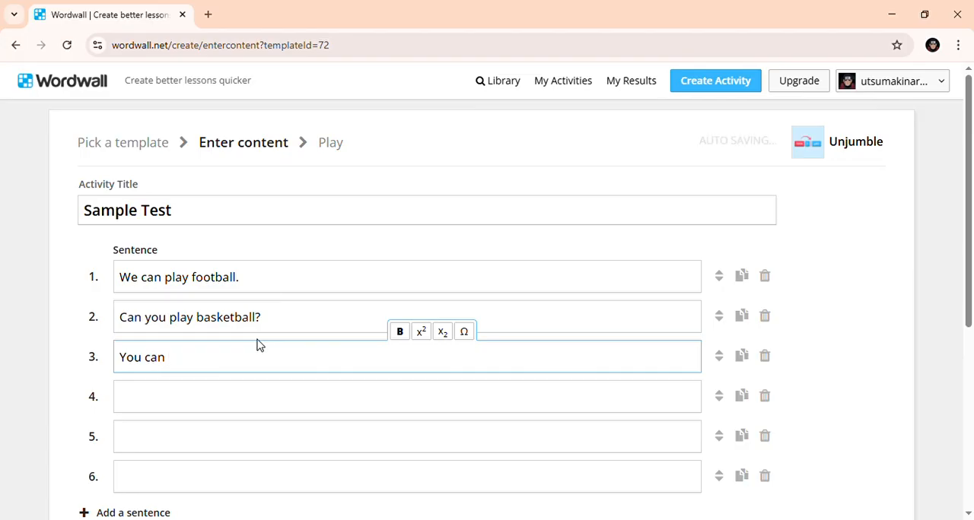
pyautogui.write('hise')
pyautogui.press('Return')
# - Enter "I am IT Teacher" followed by the teacher's name and a period as the fourth sentence
pyautogui.write('O')
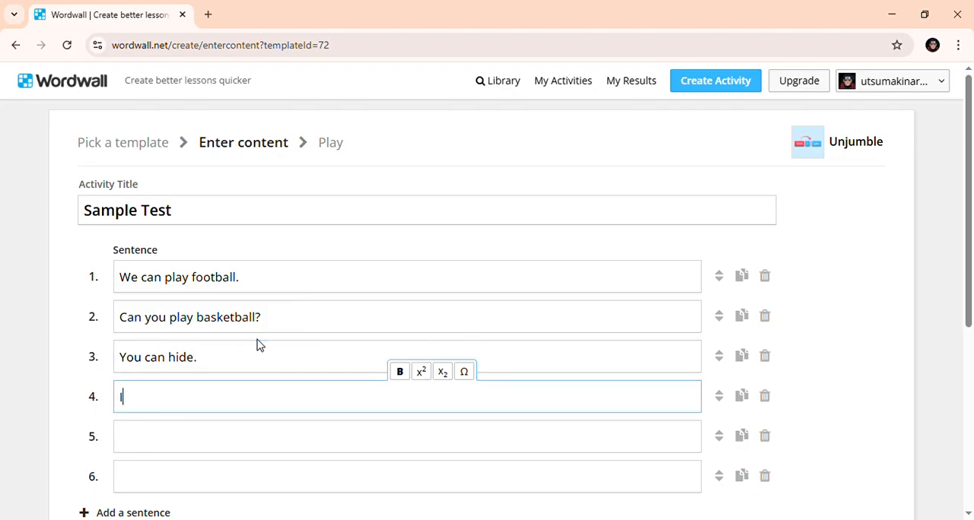
pyautogui.write(' am ')
pyautogui.write('S')
pyautogui.write('=')
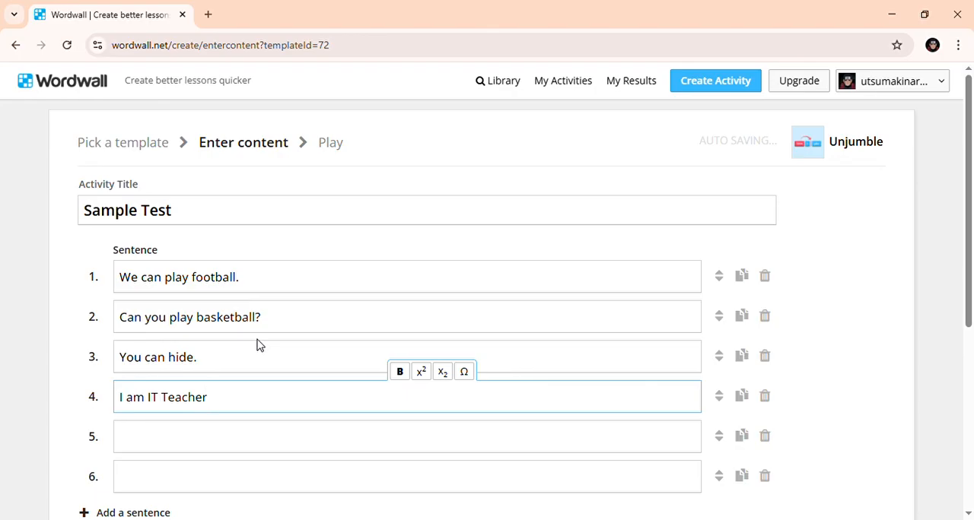
pyautogui.write('Teacher Yahiko.')
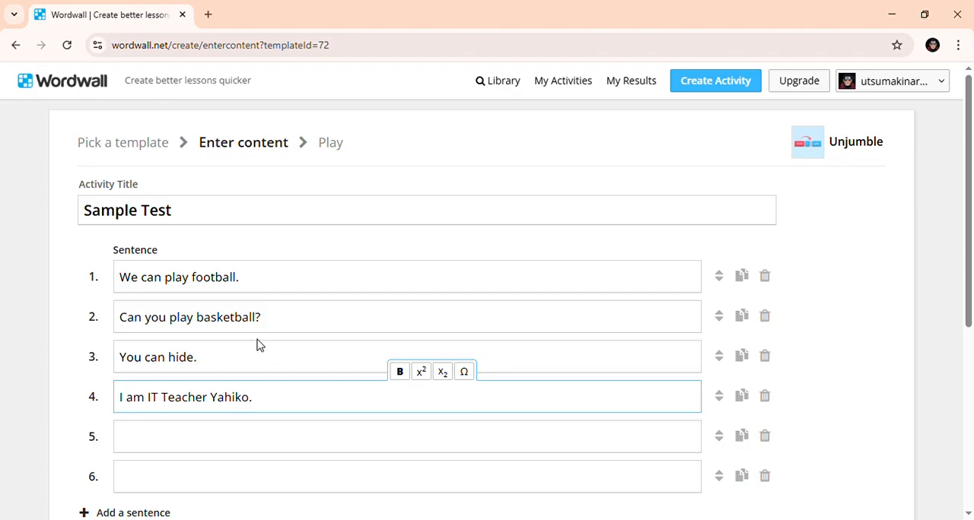
# - Enter "What is you favorite character?" as the fifth sentence, using the American spelling of "favorite"
pyautogui.press('Return')
pyautogui.write('Whayt')
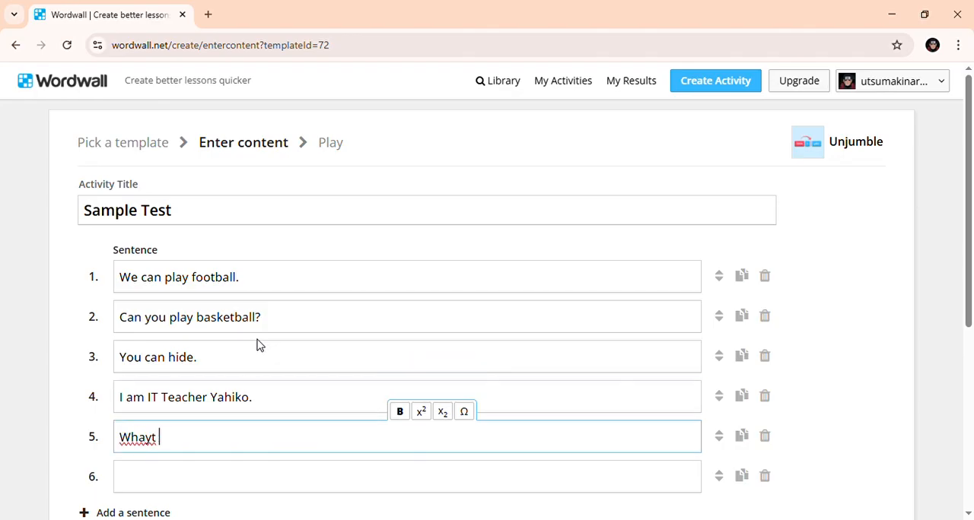
pyautogui.press('BackSpace')
pyautogui.press('BackSpace')
pyautogui.write('t isa')
pyautogui.press('BackSpace')
pyautogui.write('you favourite chara')
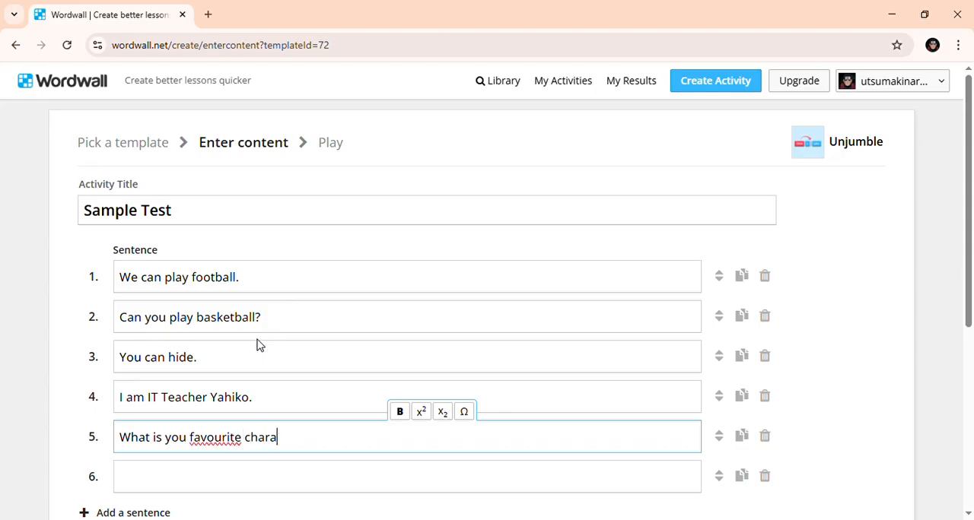
pyautogui.write('cter?')
pyautogui.moveTo(242, 448)
pyautogui.mouseDown()
pyautogui.moveTo(200, 449)
pyautogui.moveTo(246, 447)
pyautogui.mouseUp()
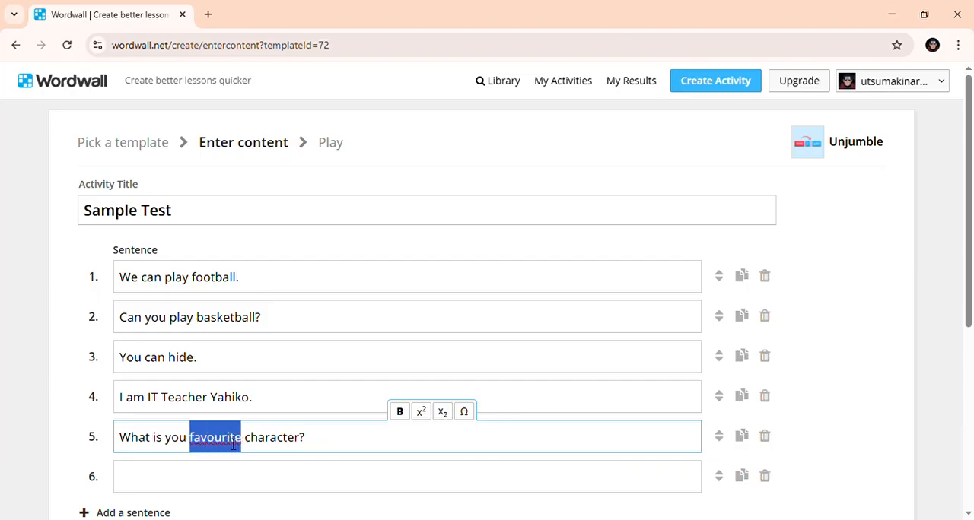
pyautogui.write('favorite')
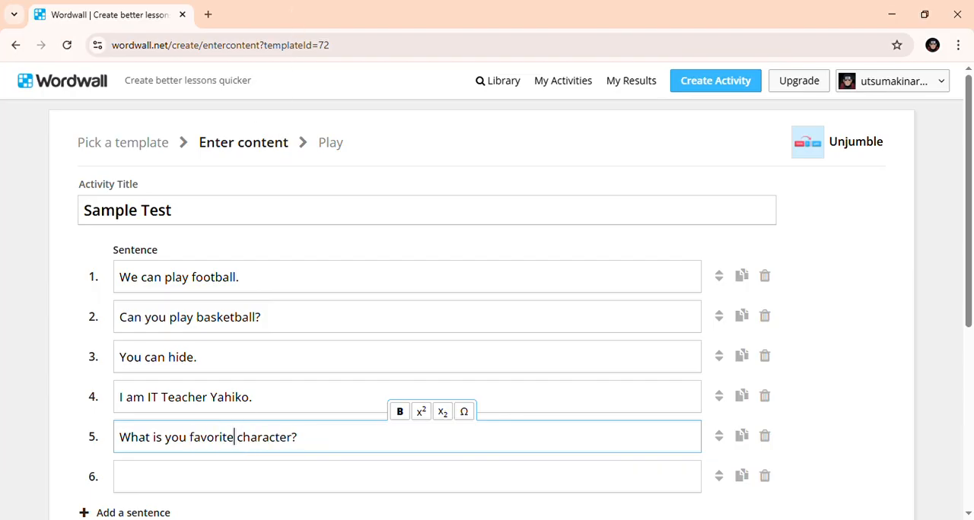
# - Enter "I like utsumaki naruto." as the sixth sentence
pyautogui.scroll(-3, 405, 489)
pyautogui.click(245, 266)
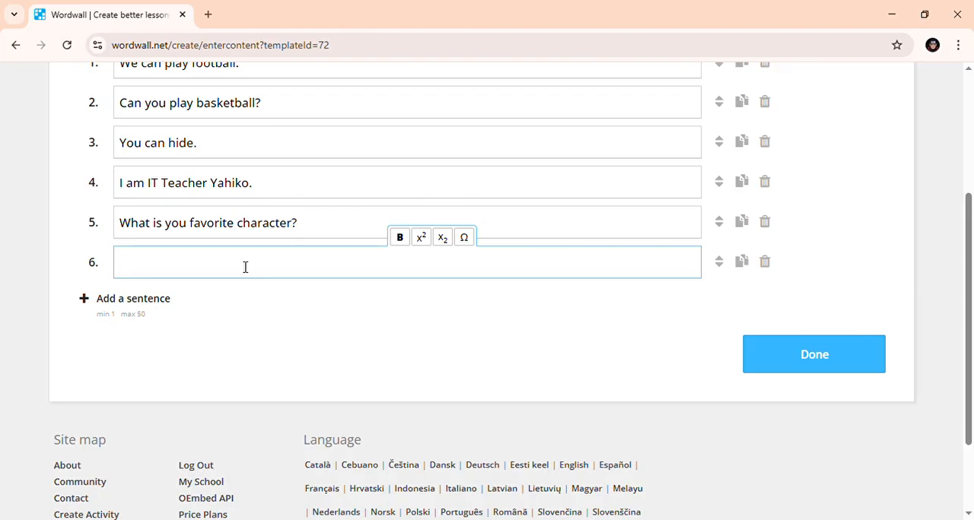
pyautogui.write('I like utsumaki naruto.')
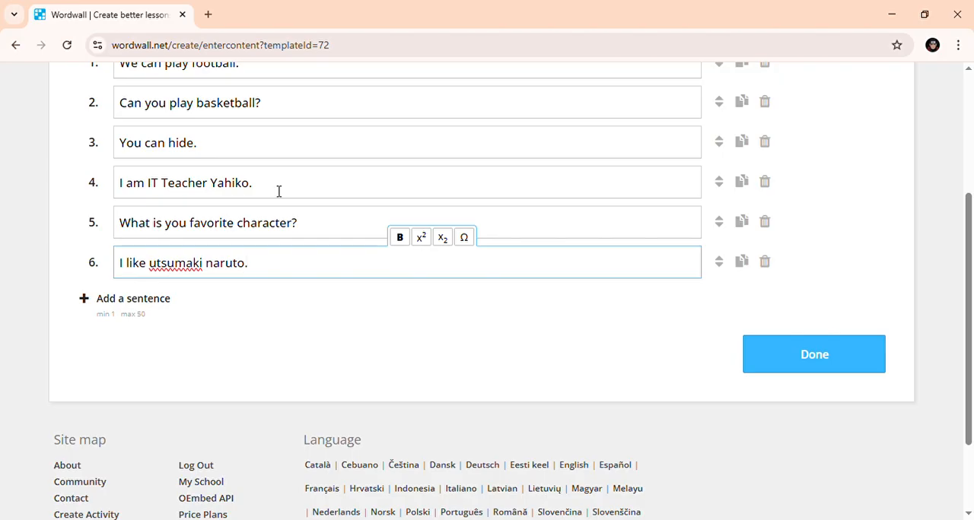
# - Review the six sentences and finish the content to create the activity
pyautogui.scroll(3, 278, 191)
pyautogui.scroll(-4, 441, 242)
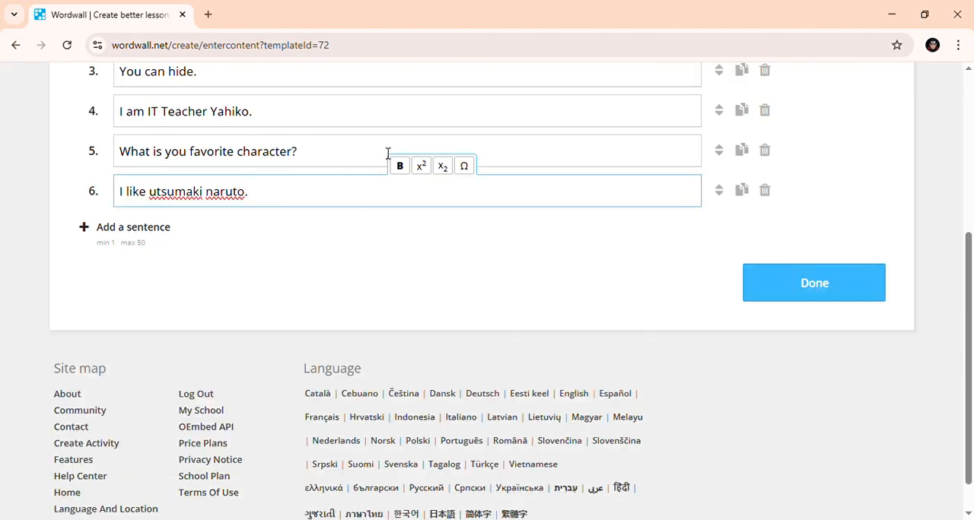
pyautogui.click(765, 282)
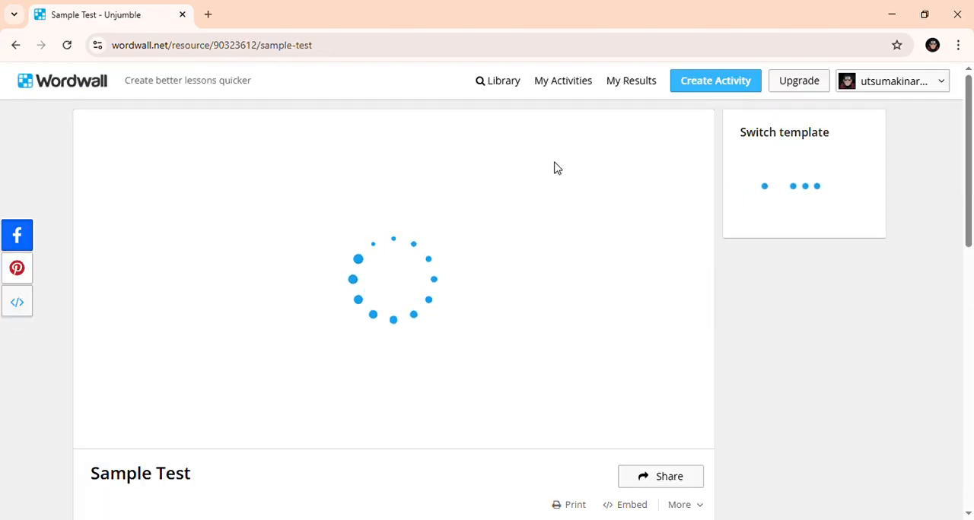
# - Apply the Pets visual style to the Sample Test activity
pyautogui.scroll(-3, 730, 244)
pyautogui.scroll(-3, 679, 202)
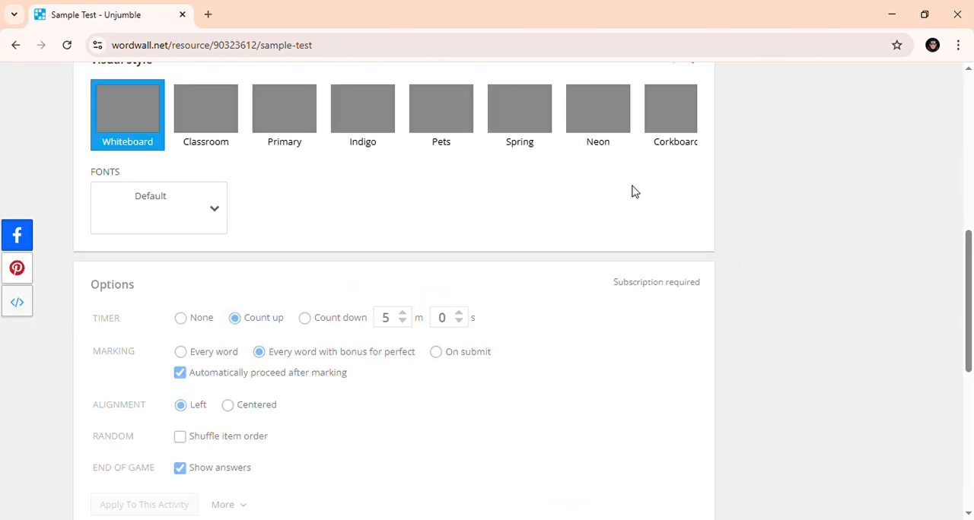
pyautogui.scroll(5, 399, 293)
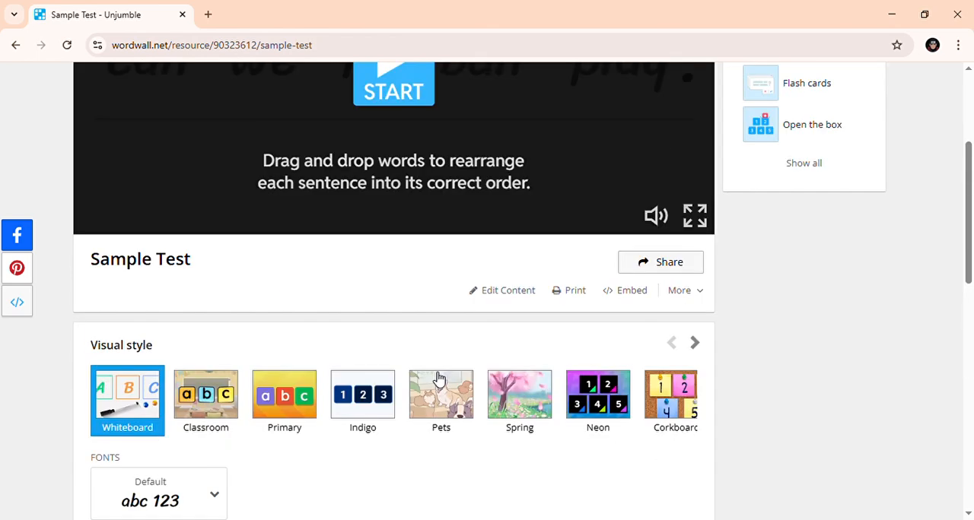
pyautogui.scroll(-3, 411, 225)
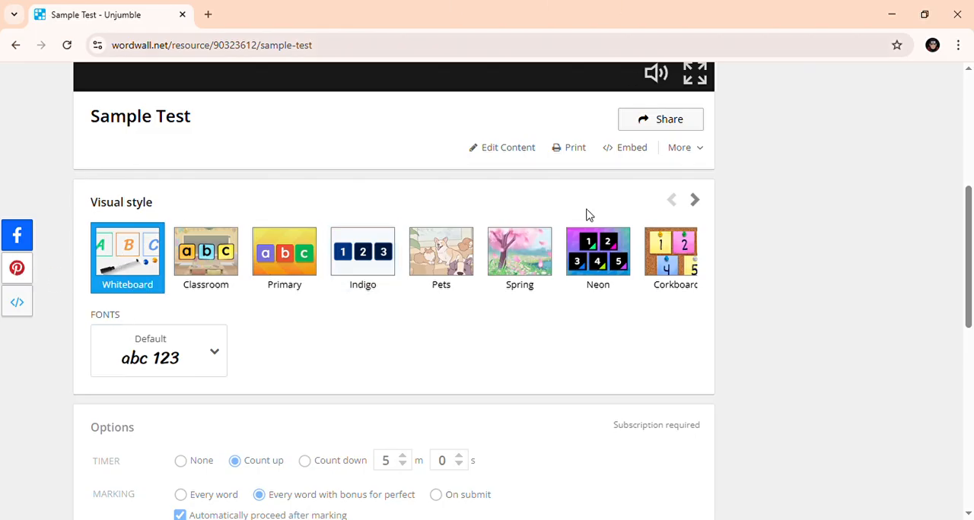
pyautogui.click(460, 274)
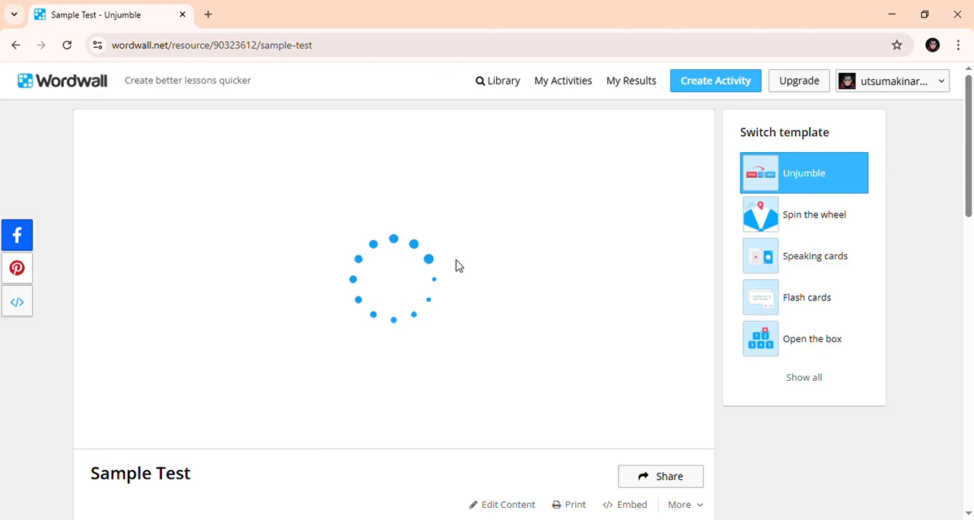
# - Try the Neon visual style on the activity and switch back to Pets
pyautogui.scroll(-5, 457, 268)
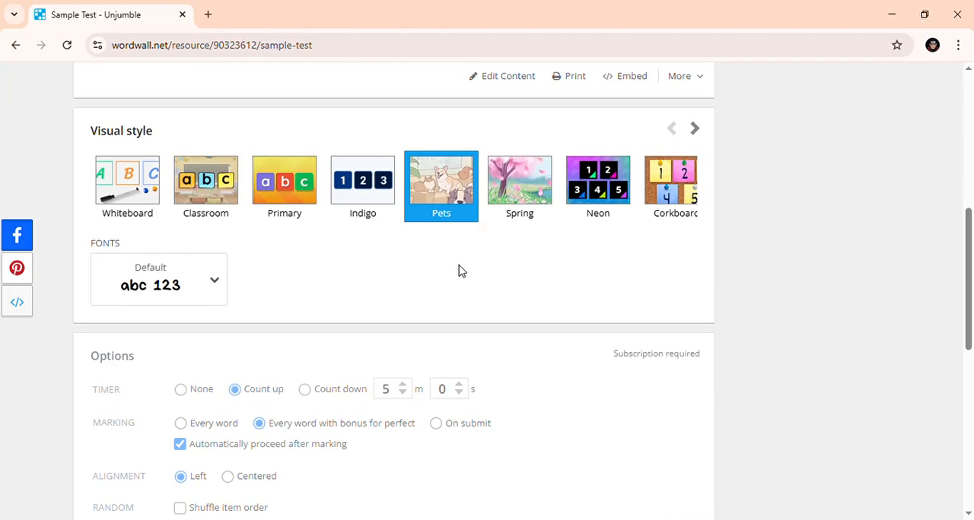
pyautogui.scroll(5, 459, 266)
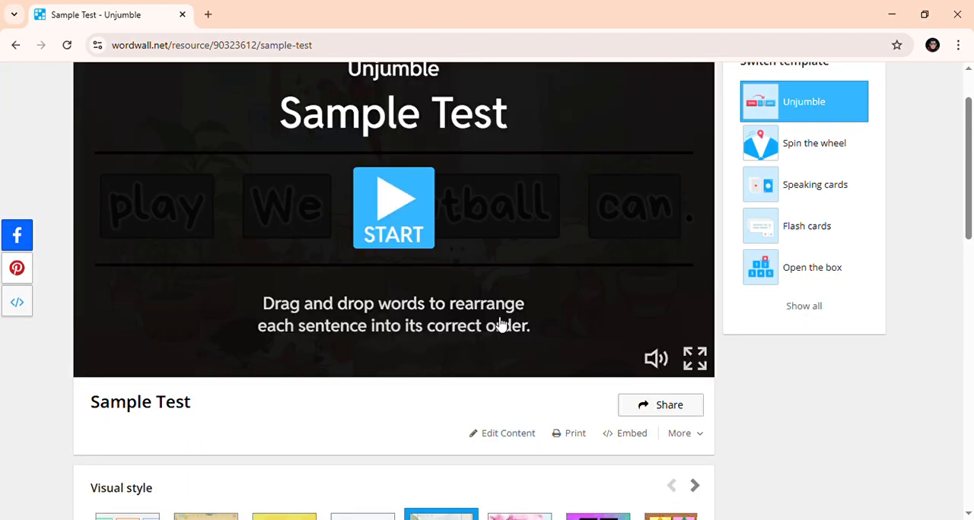
pyautogui.scroll(-3, 538, 344)
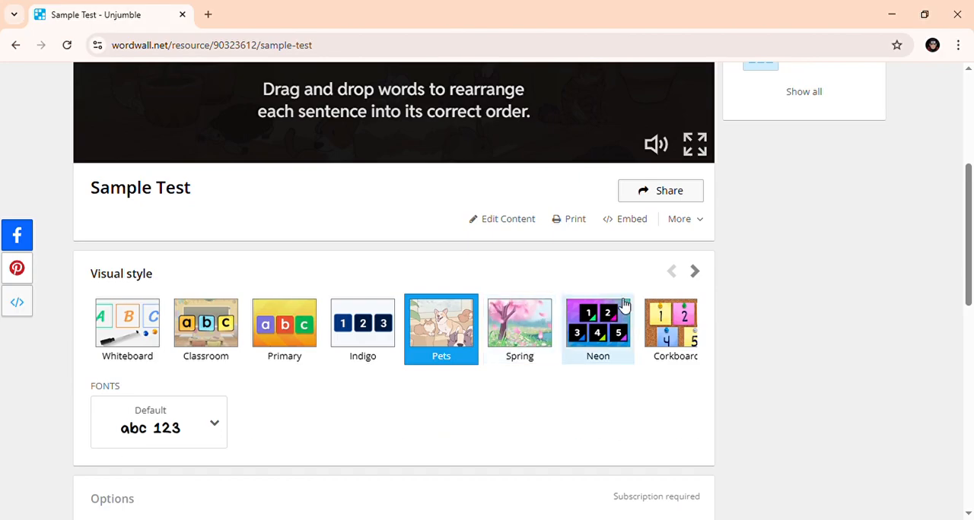
pyautogui.click(604, 334)
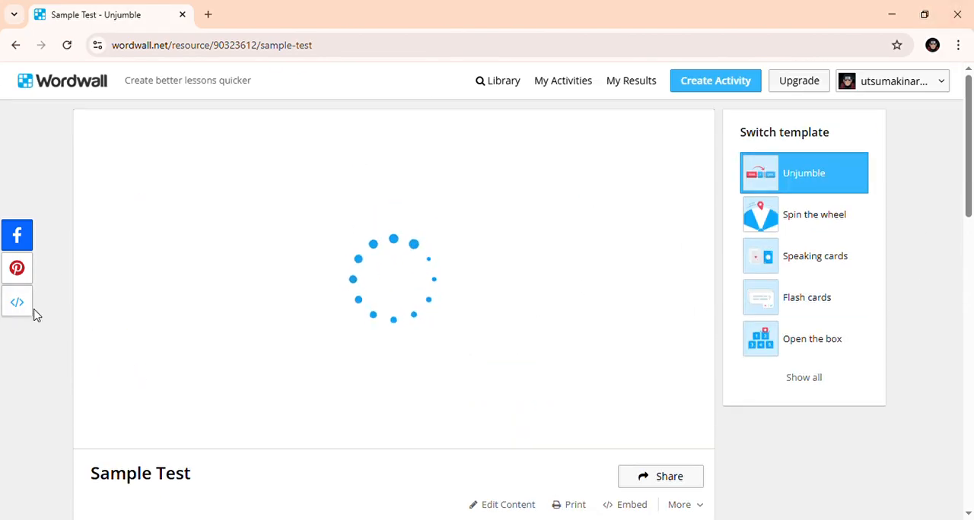
pyautogui.scroll(-5, 378, 403)
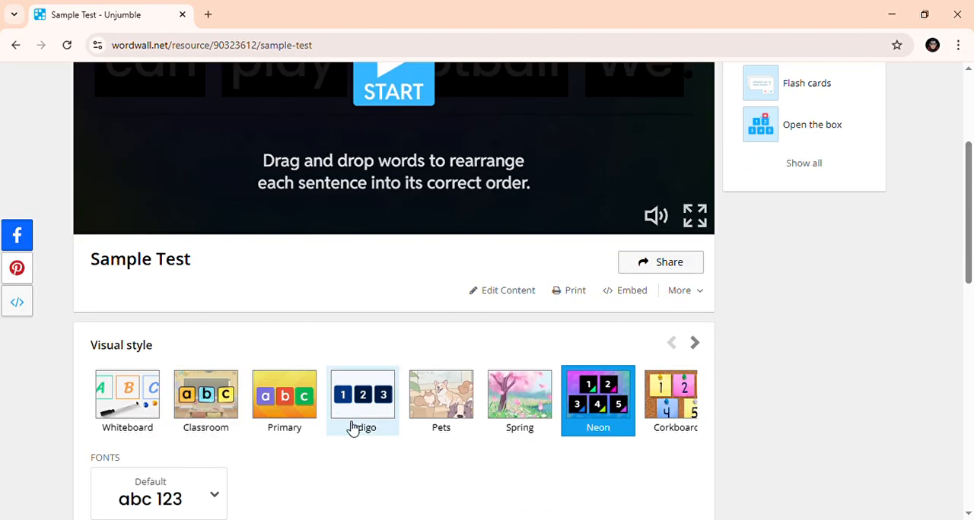
pyautogui.click(459, 264)
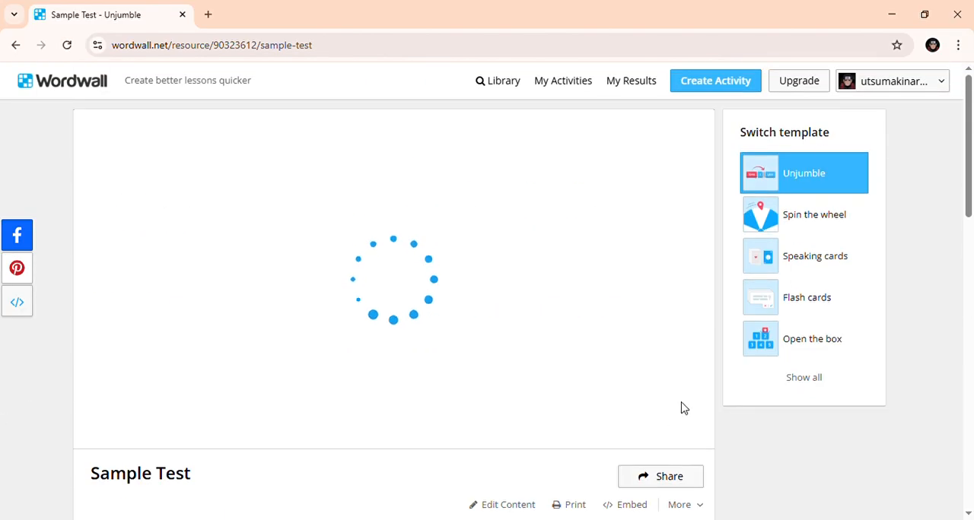
# - Browse through the other visual styles available for the activity
pyautogui.scroll(-2, 685, 419)
pyautogui.click(695, 416)
pyautogui.click(695, 415)
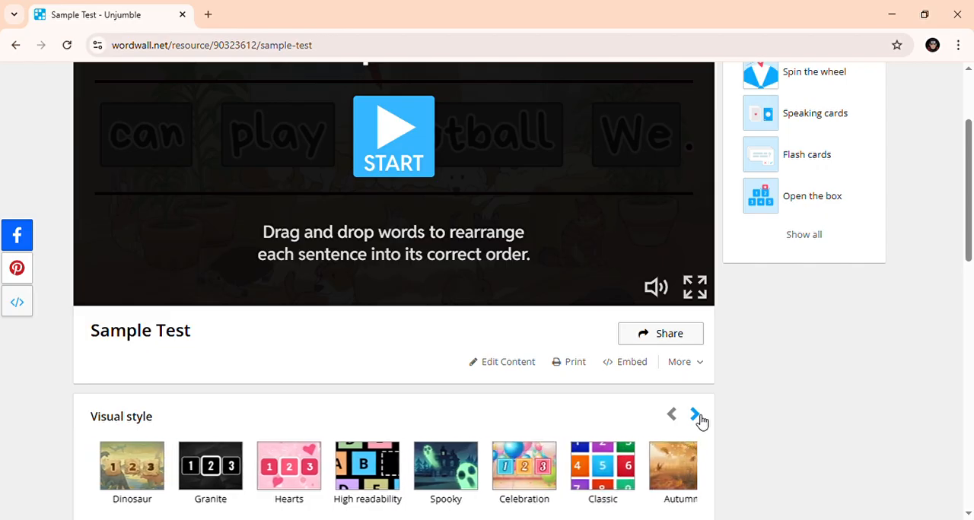
pyautogui.click(672, 416)
pyautogui.click(673, 416)
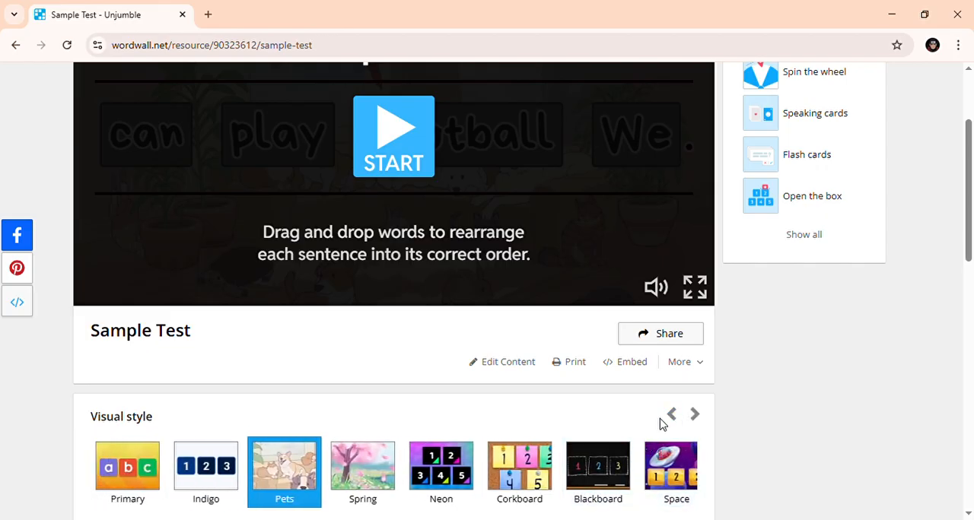
pyautogui.scroll(-2, 164, 503)
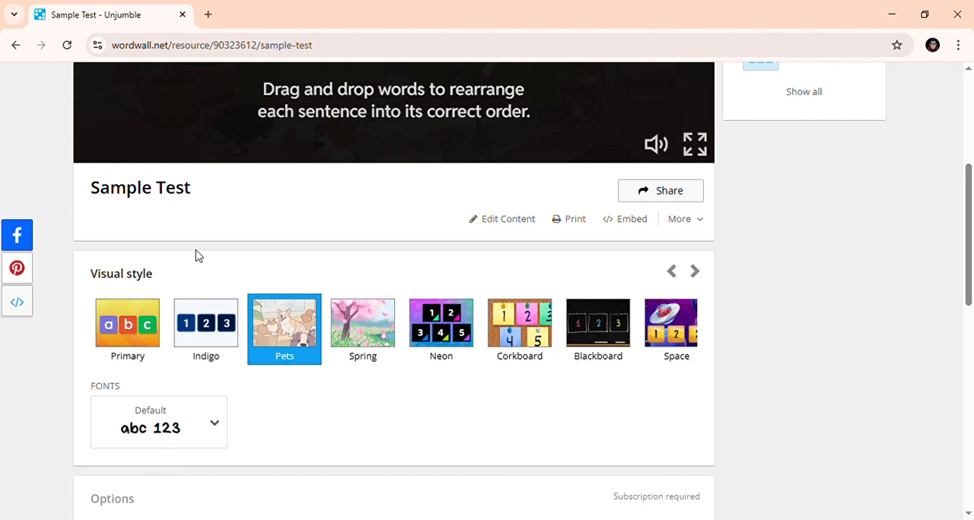
pyautogui.click(673, 270)
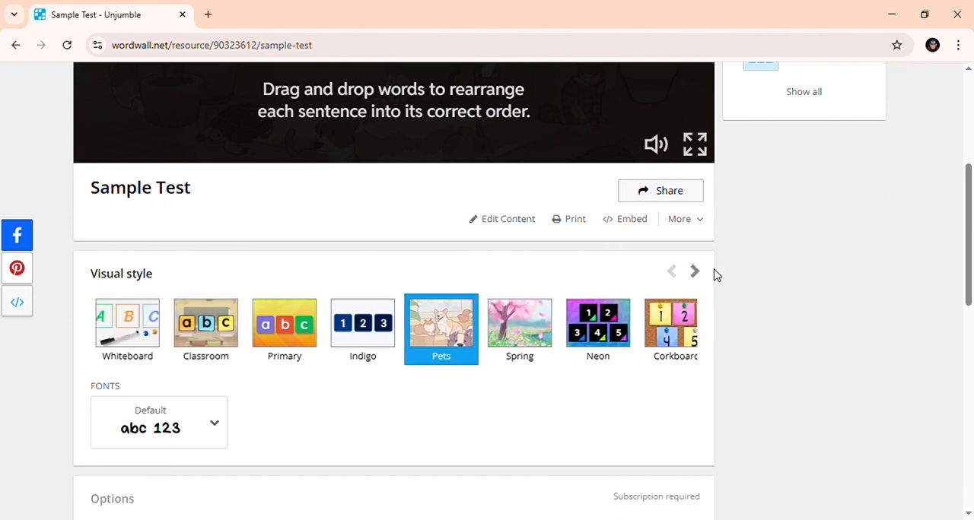
pyautogui.click(705, 272)
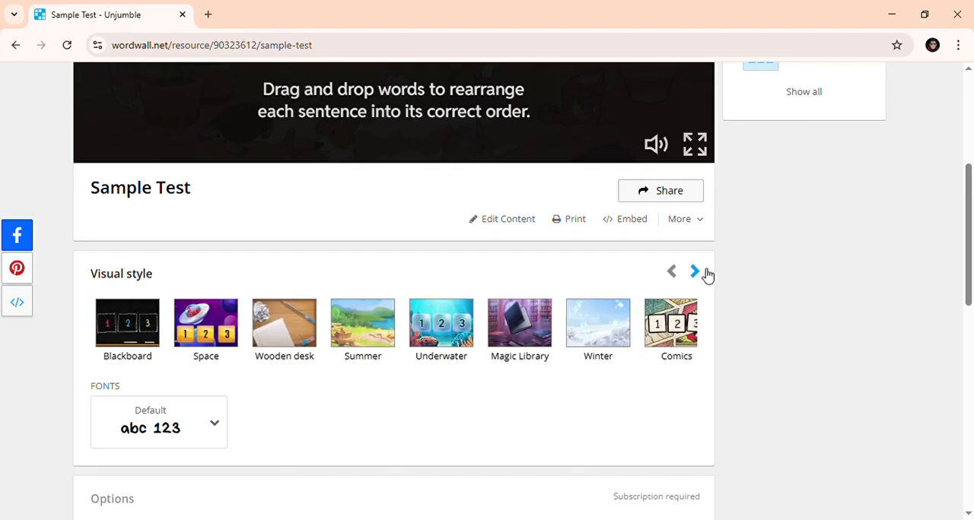
# - Look over the activity preview and template options, and start playing the Sample Test activity
pyautogui.scroll(4, 581, 259)
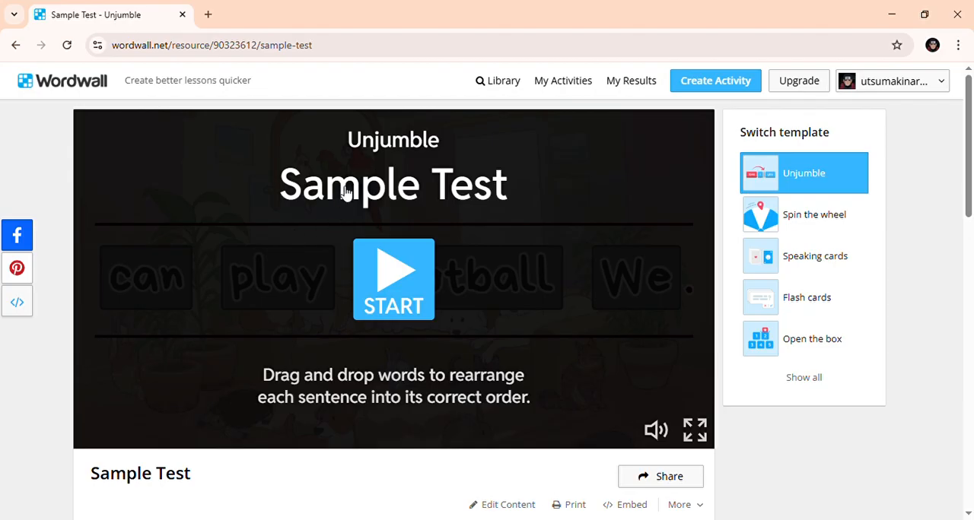
pyautogui.scroll(-1, 854, 203)
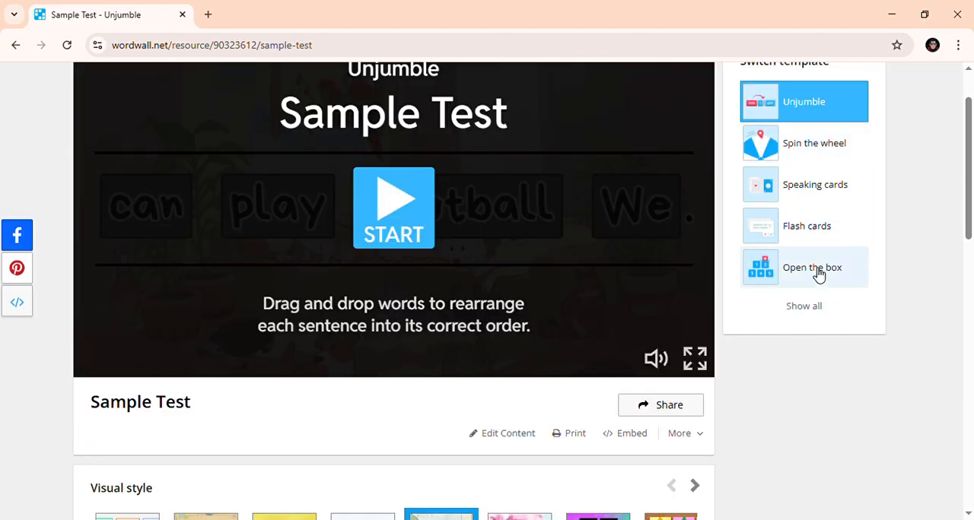
pyautogui.scroll(1, 811, 190)
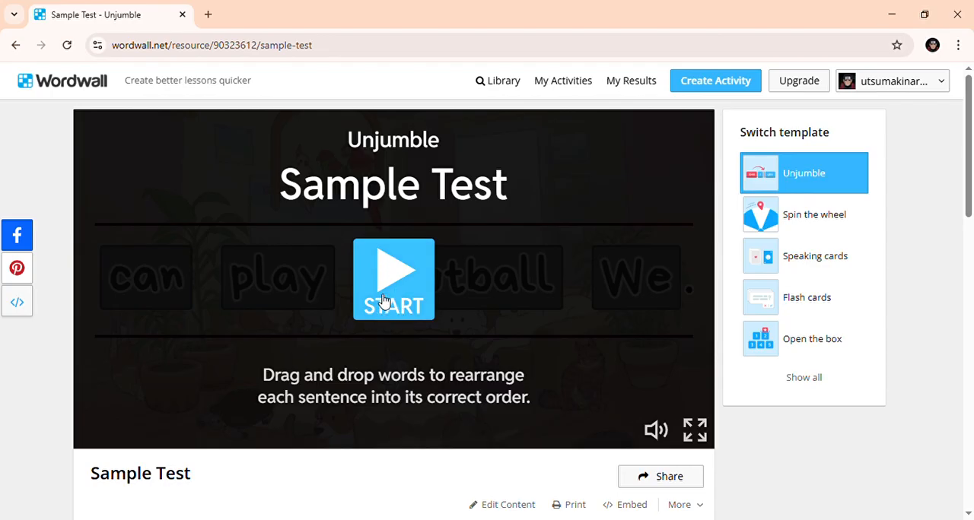
pyautogui.click(406, 264)
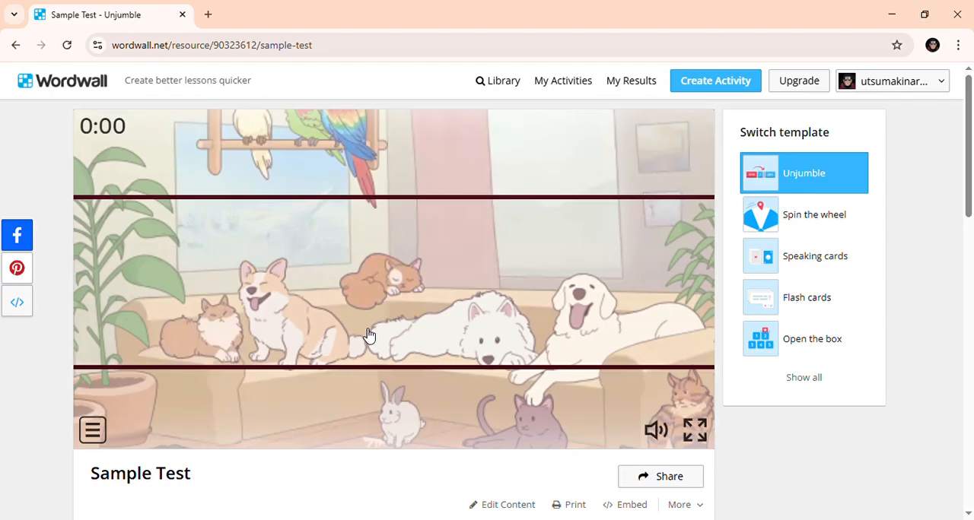